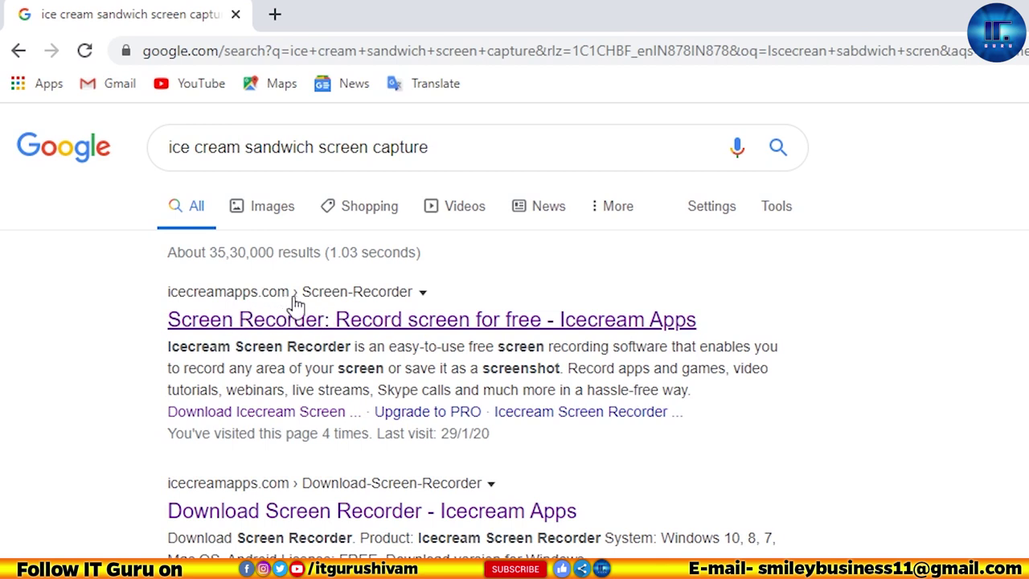
Step: Download the free Icecream Screen Recorder installer from icecreamapps.com and show screen_recorder_setup.exe in its folder
click(347, 326)
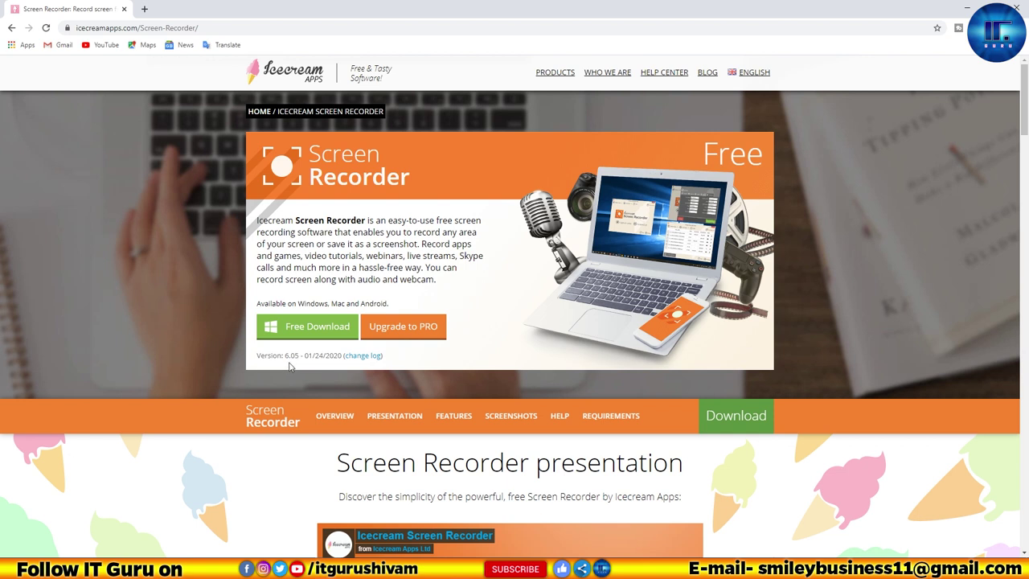
click(322, 327)
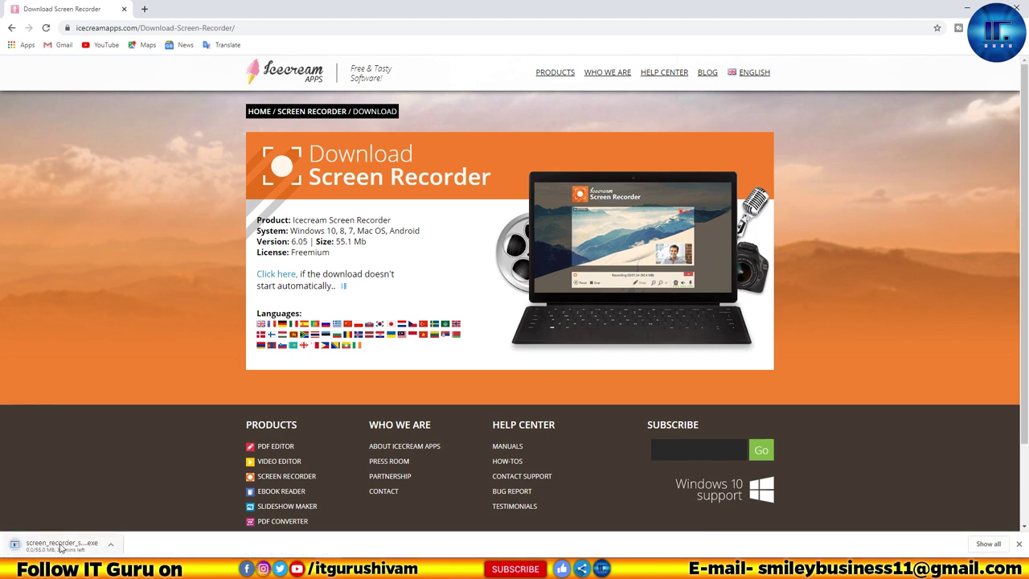
click(987, 544)
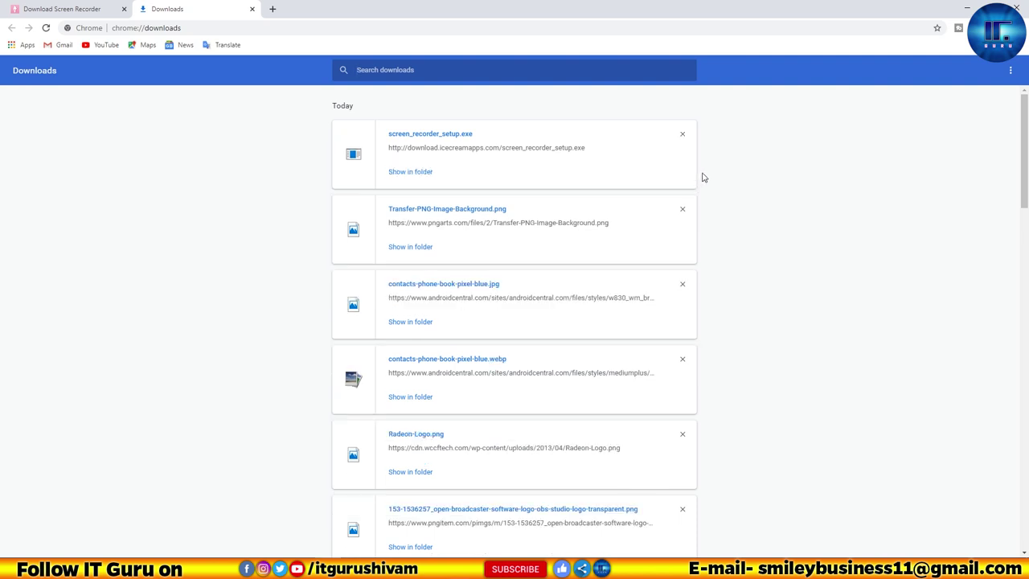
click(418, 174)
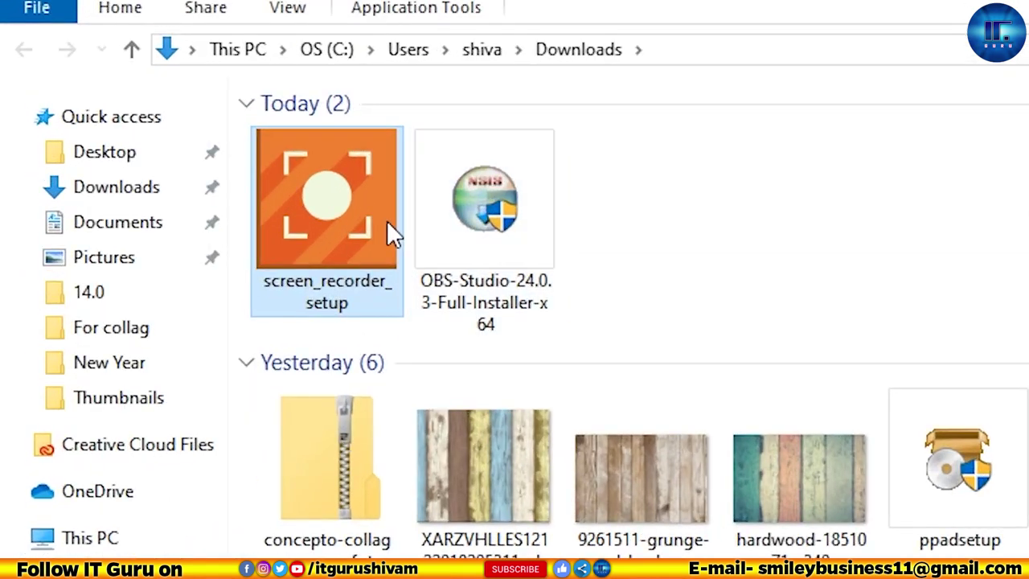
Step: Run the screen_recorder_setup installer as administrator and allow it through the SmartScreen dialog
right_click(383, 220)
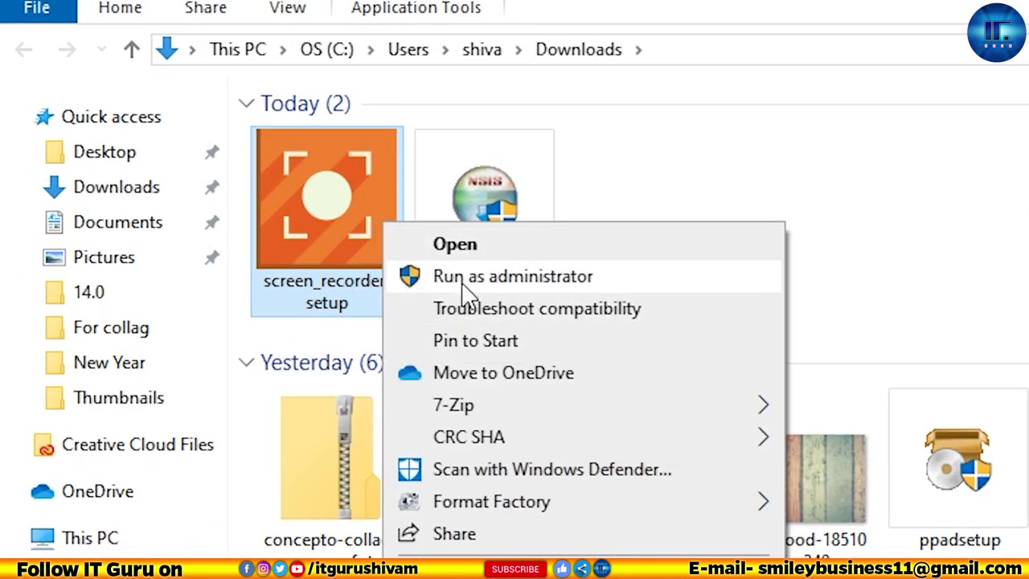
click(467, 292)
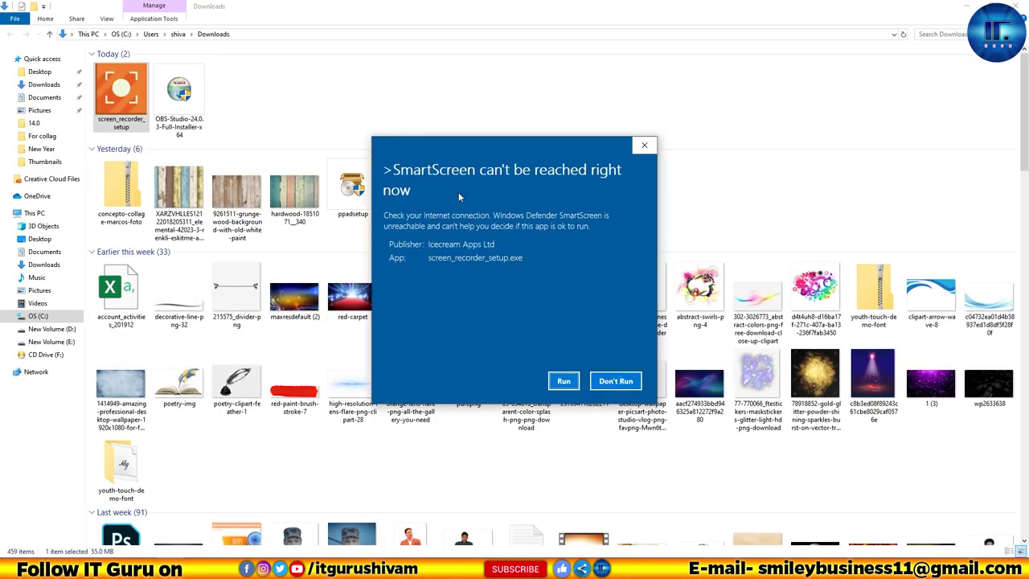
click(564, 382)
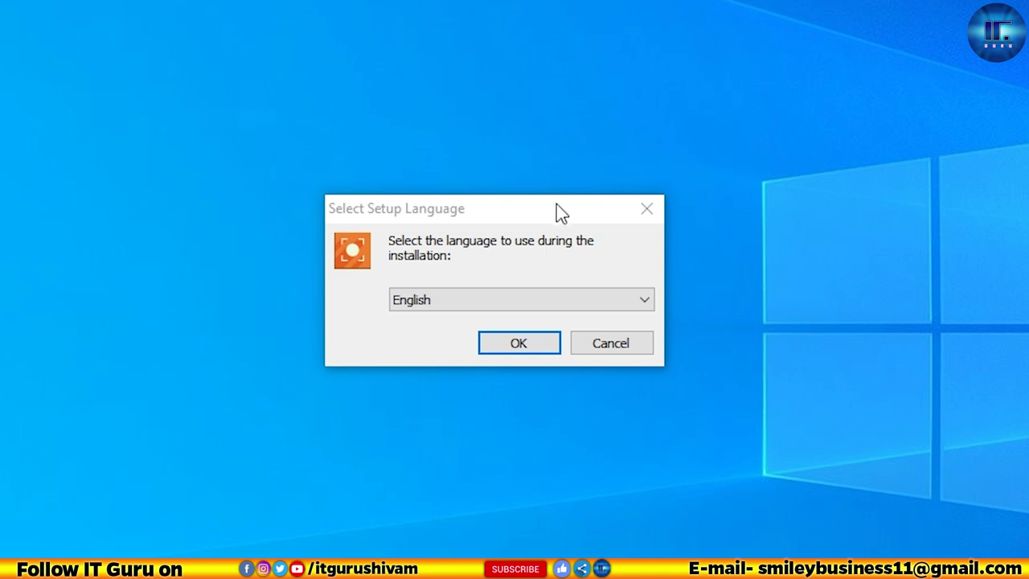
Step: Look through the available setup languages and continue the installation in English
click(566, 209)
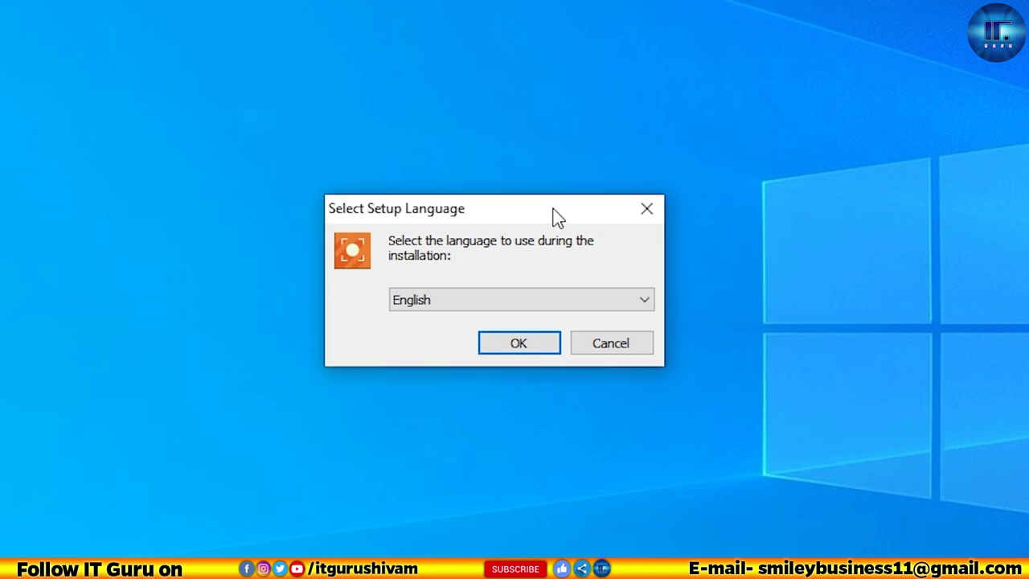
click(495, 298)
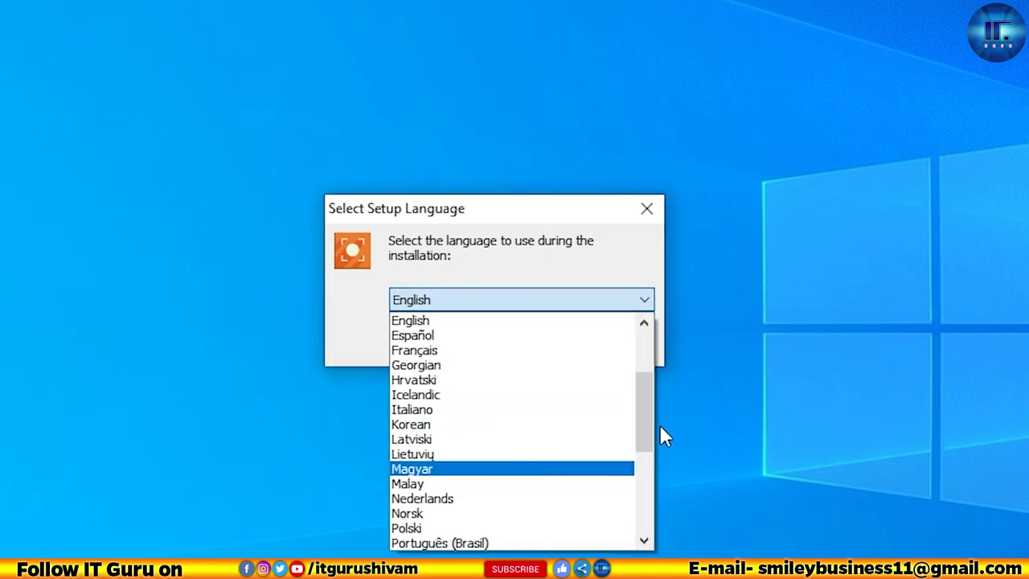
drag(644, 424, 639, 452)
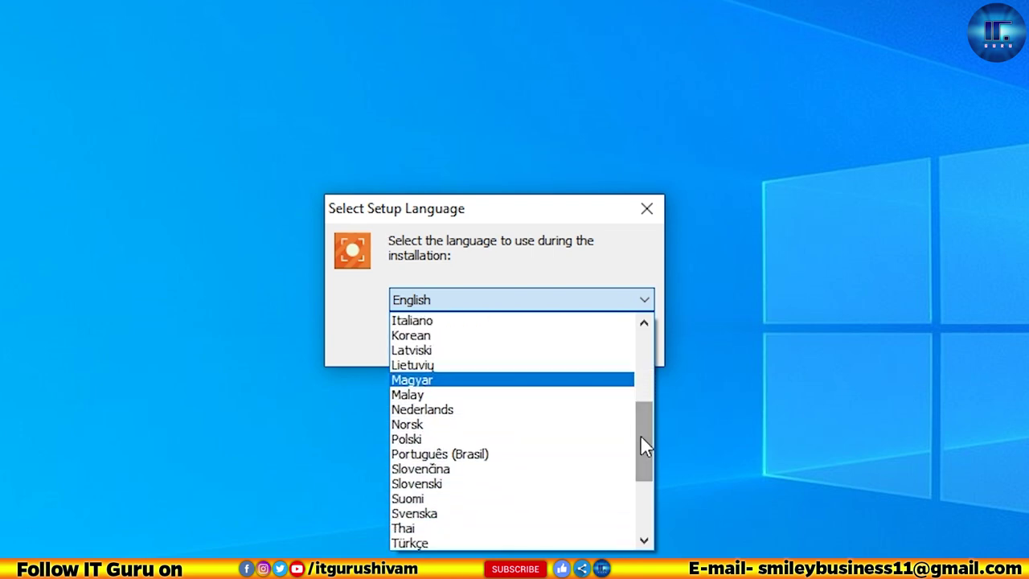
click(778, 386)
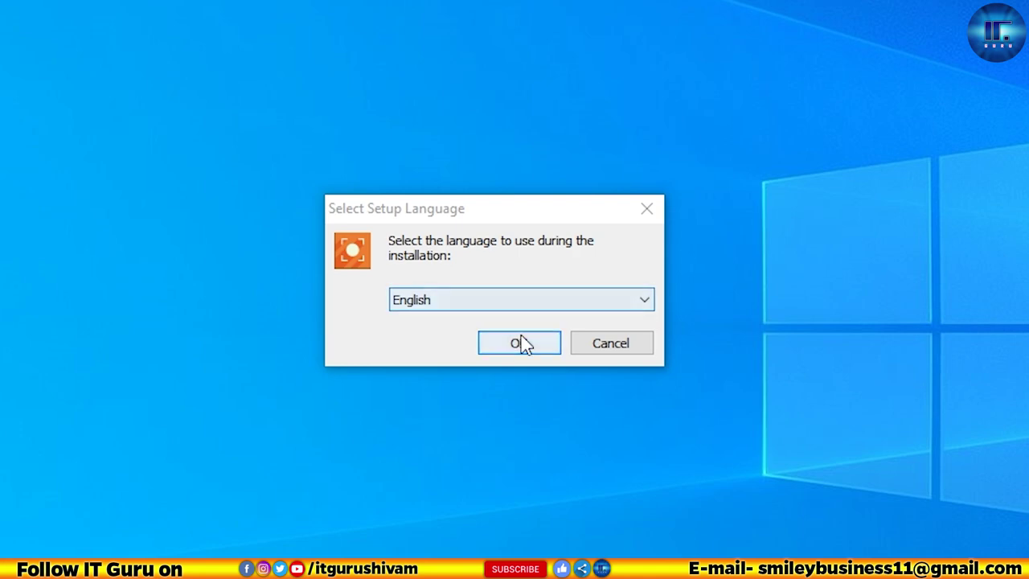
click(519, 341)
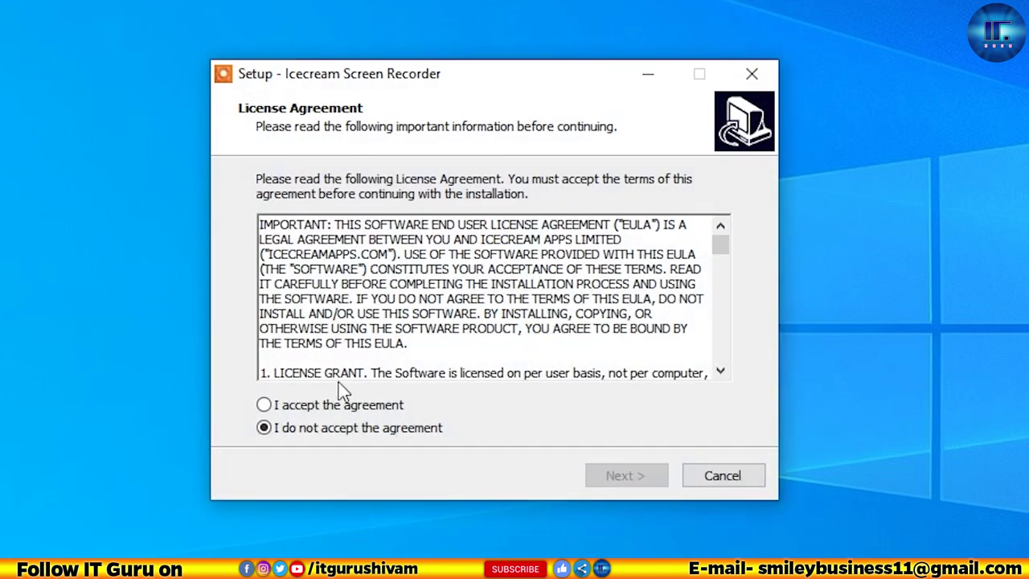
Step: Read through the license agreement to its end, accept it and proceed with the setup
scroll(441, 298, down, 15)
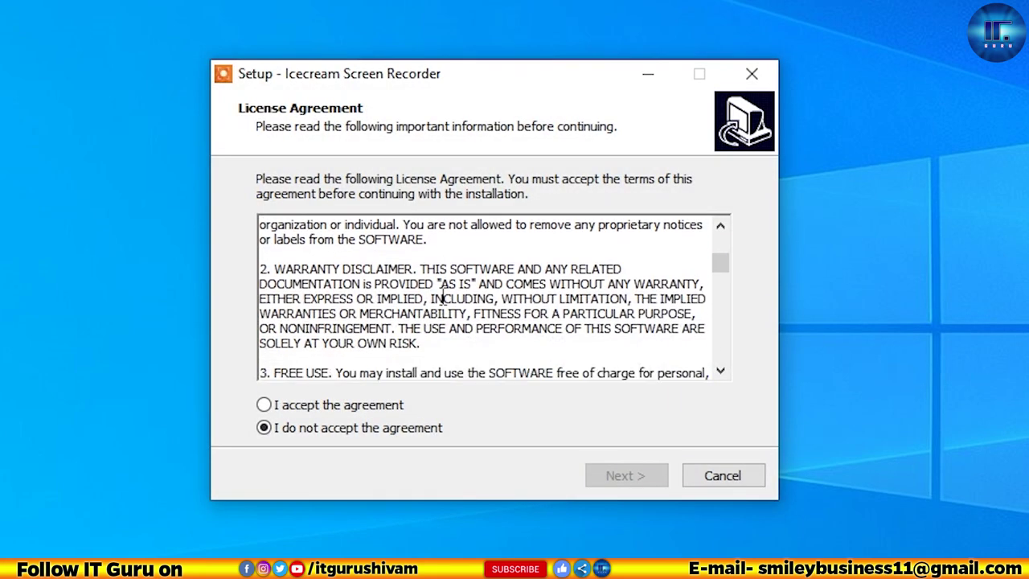
scroll(441, 291, down, 3)
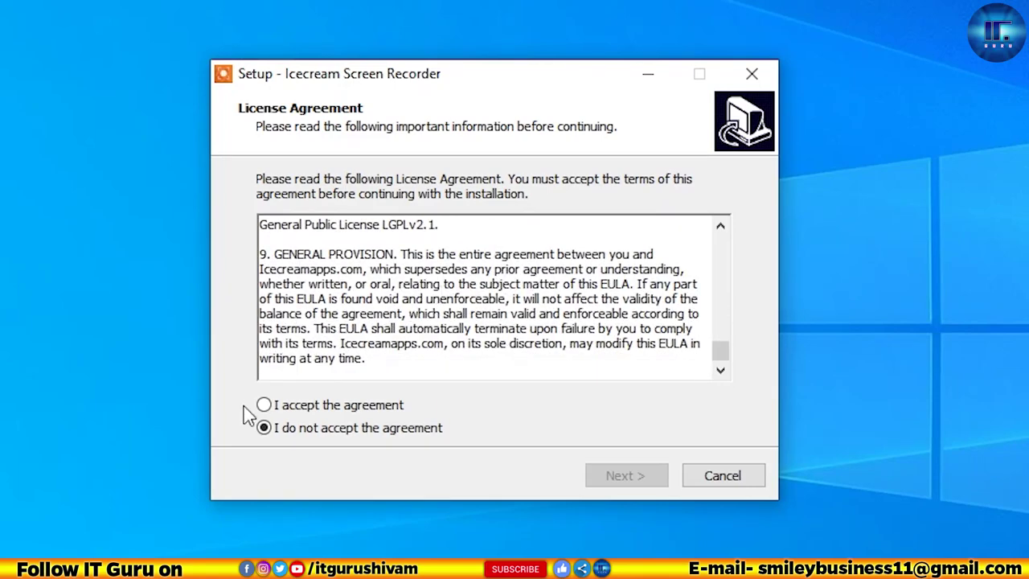
click(276, 406)
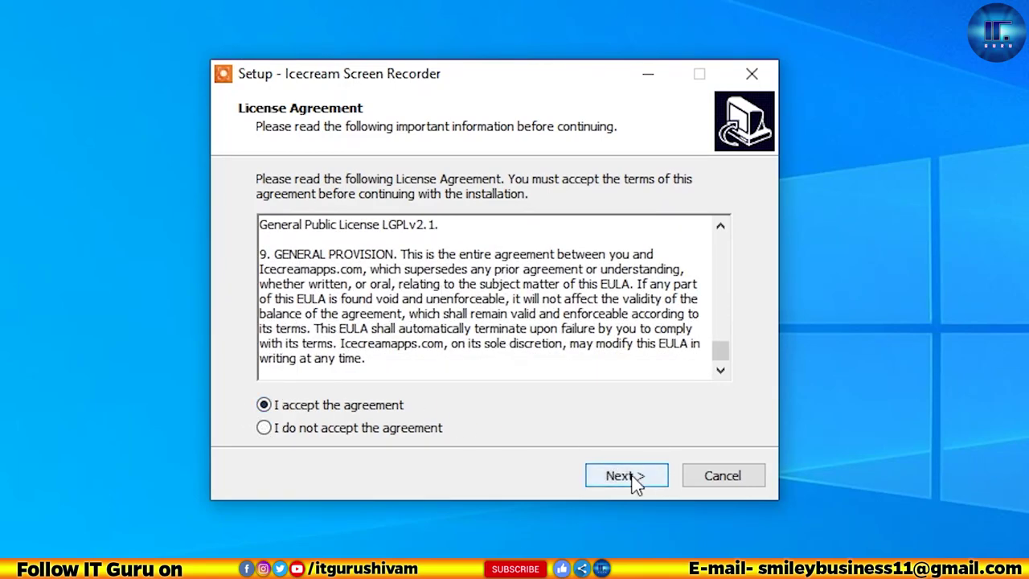
click(635, 480)
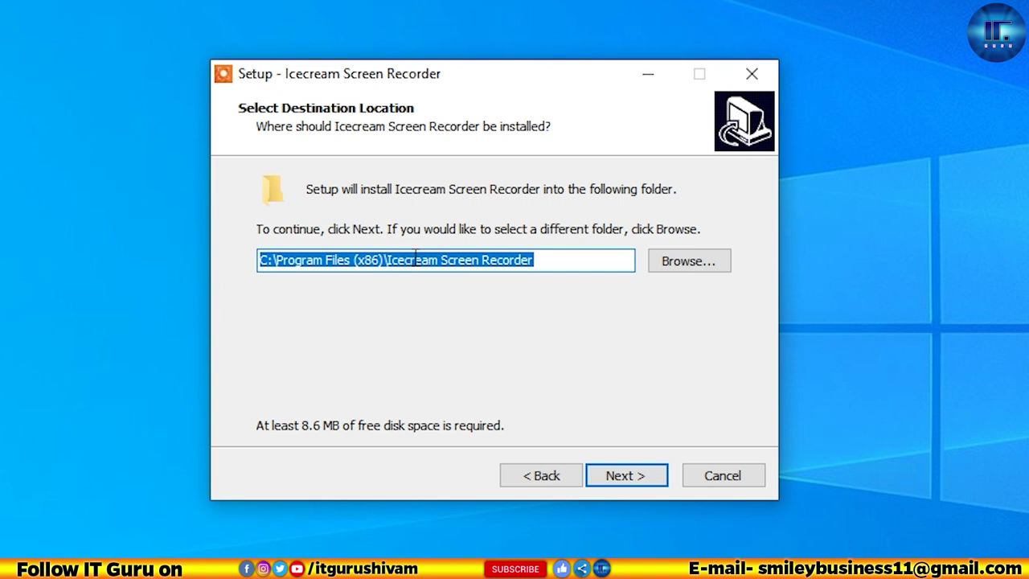
Step: Install into C:\Program Files (x86)\Icecream Screen Recorder with the desktop shortcut, Quick Launch shortcut and codecs options enabled
click(568, 259)
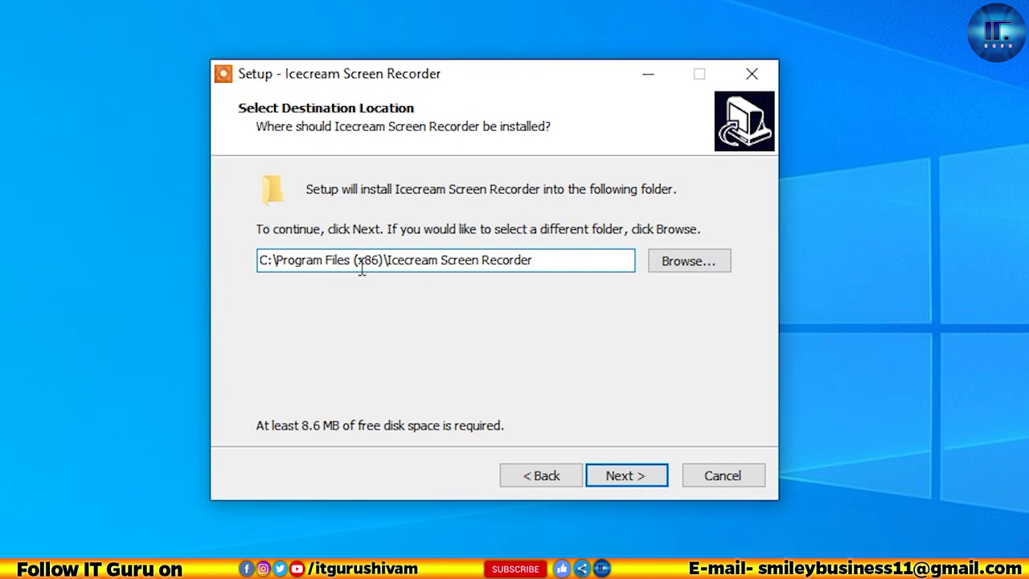
drag(580, 259, 259, 259)
click(615, 473)
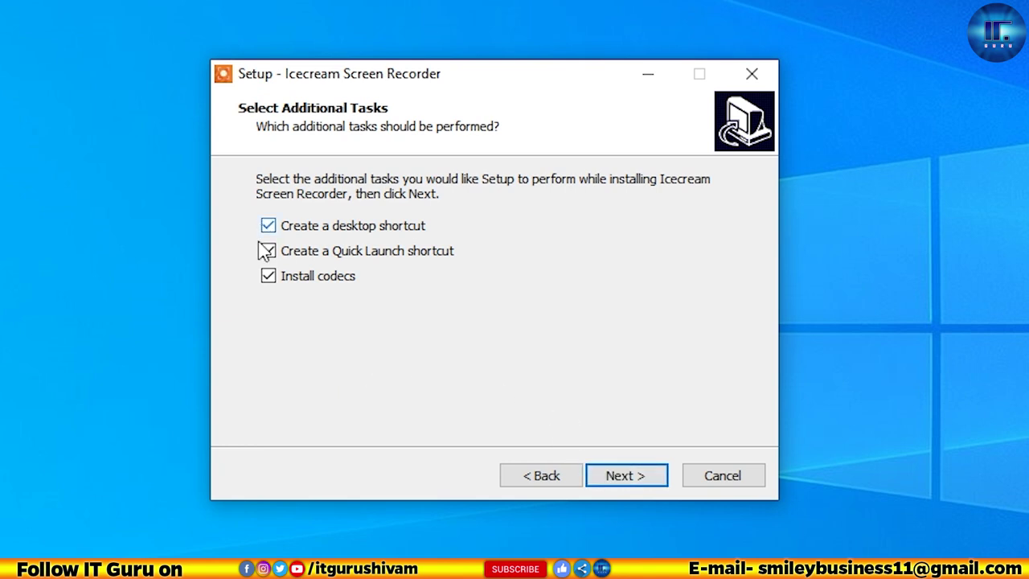
click(646, 477)
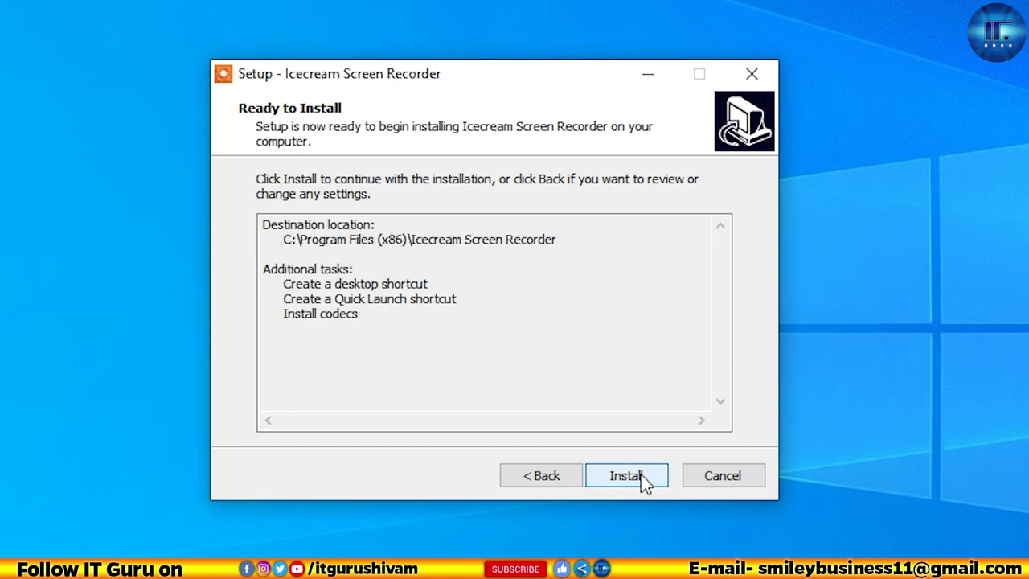
click(645, 478)
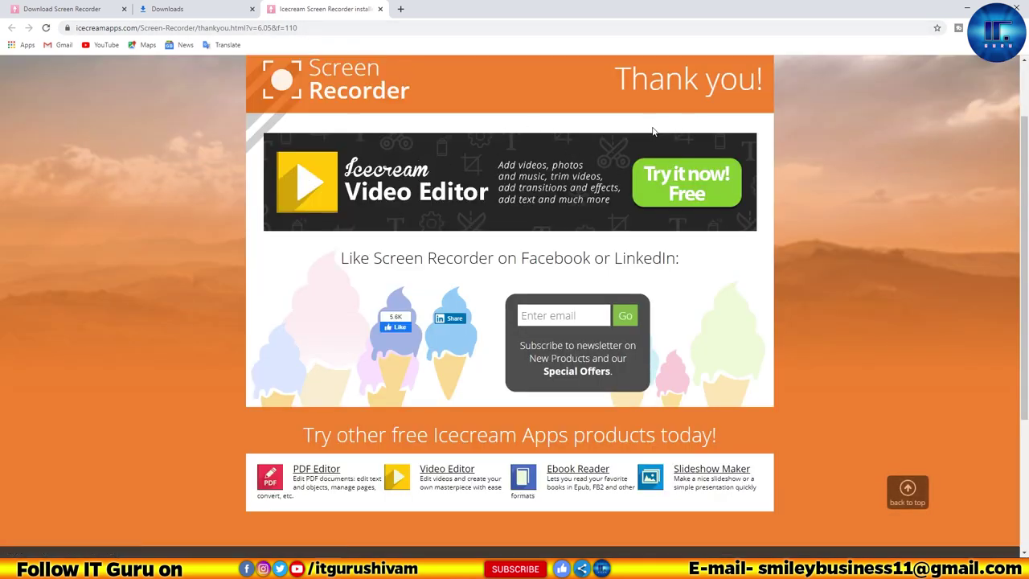
Step: Close the thank-you page and the browser, then finish the setup with Launch Icecream Screen Recorder enabled
click(379, 9)
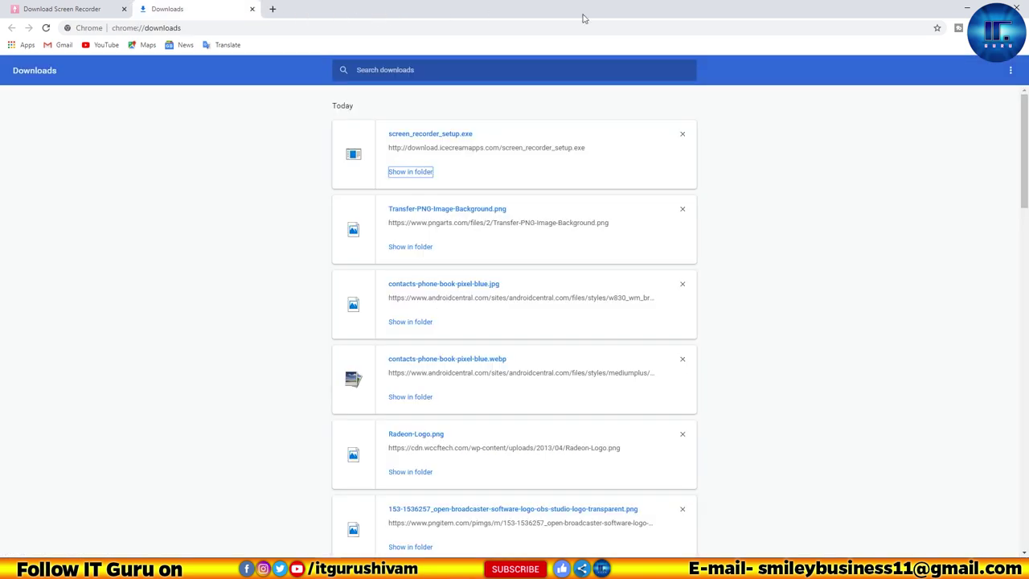
click(1017, 9)
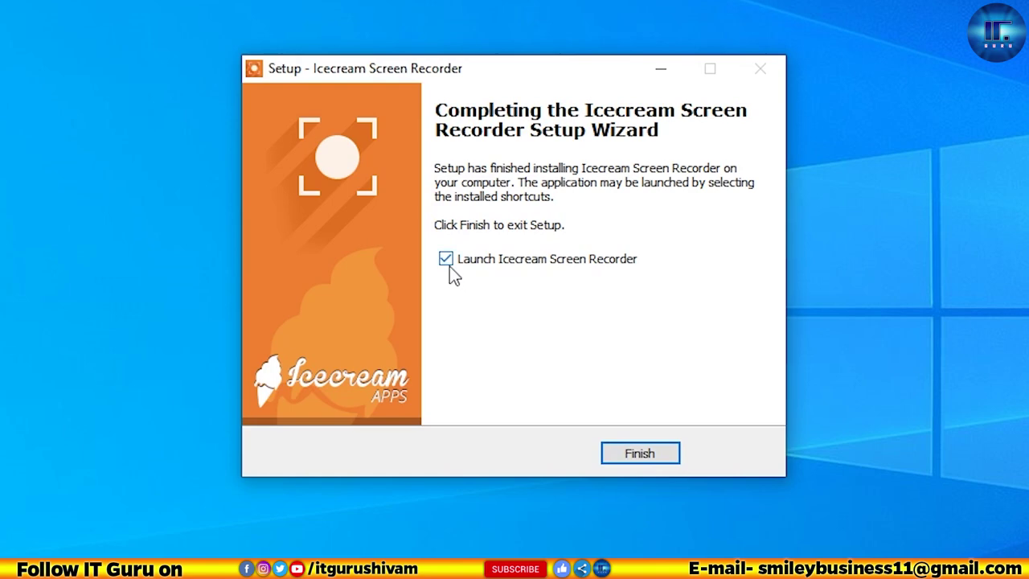
click(604, 457)
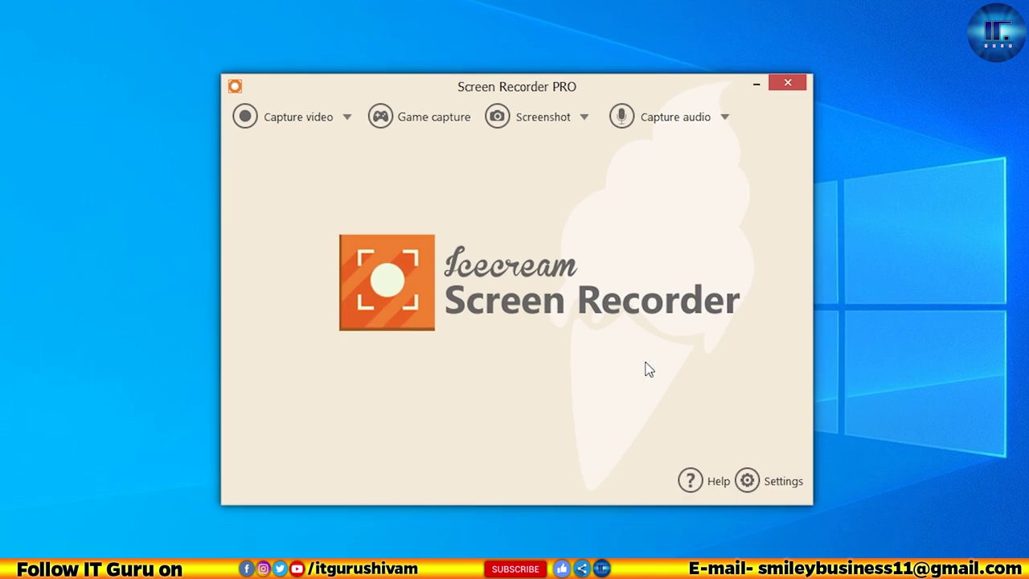
Step: Examine the video capture modes and the Tasks list for scheduled recordings, then return to the main view
click(326, 127)
click(684, 90)
click(318, 120)
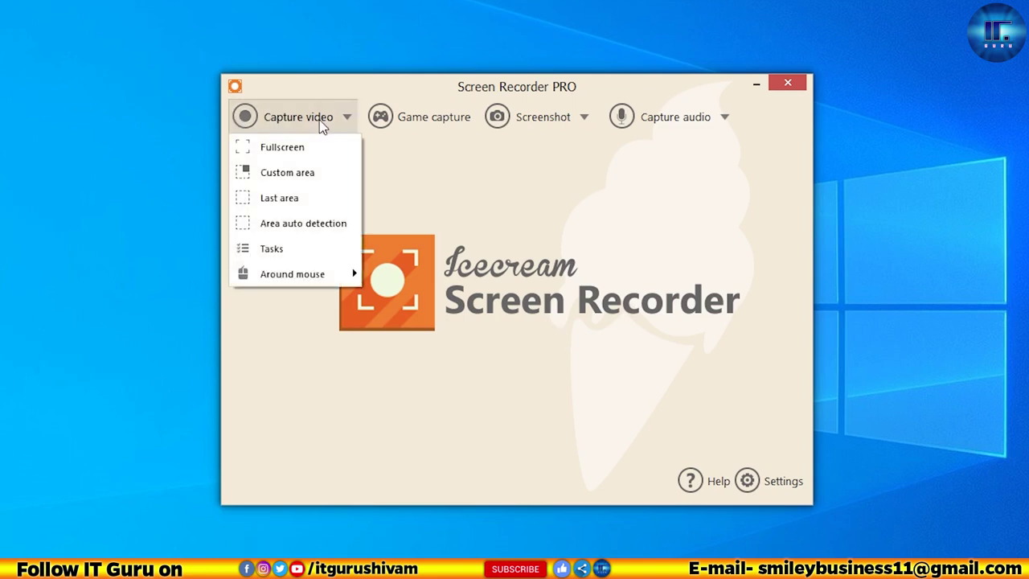
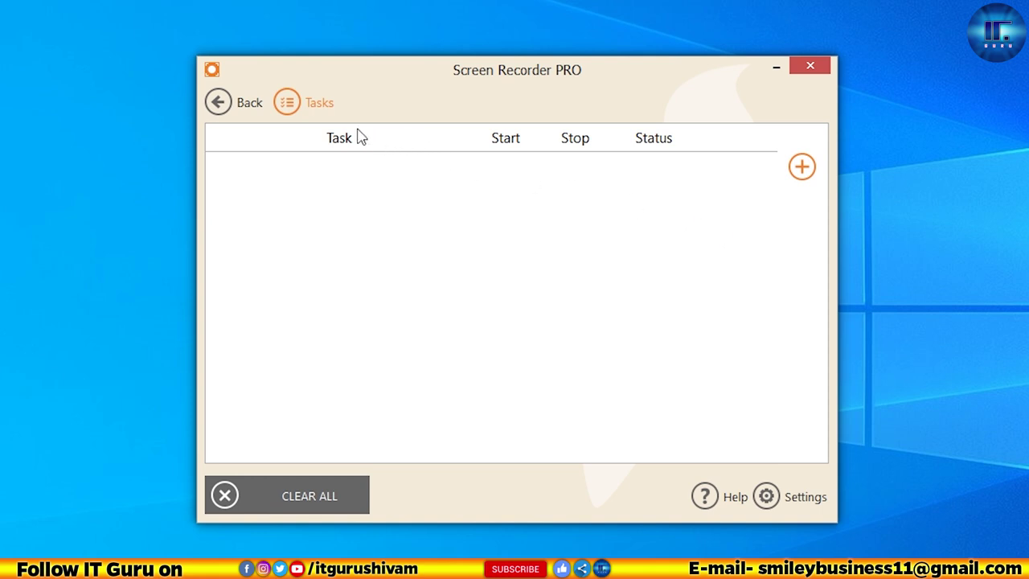
click(238, 109)
Step: Review the frame sizes for video capture around the mouse and try 192x144 (4:3)
click(246, 108)
click(290, 272)
click(260, 93)
mouse_move(269, 268)
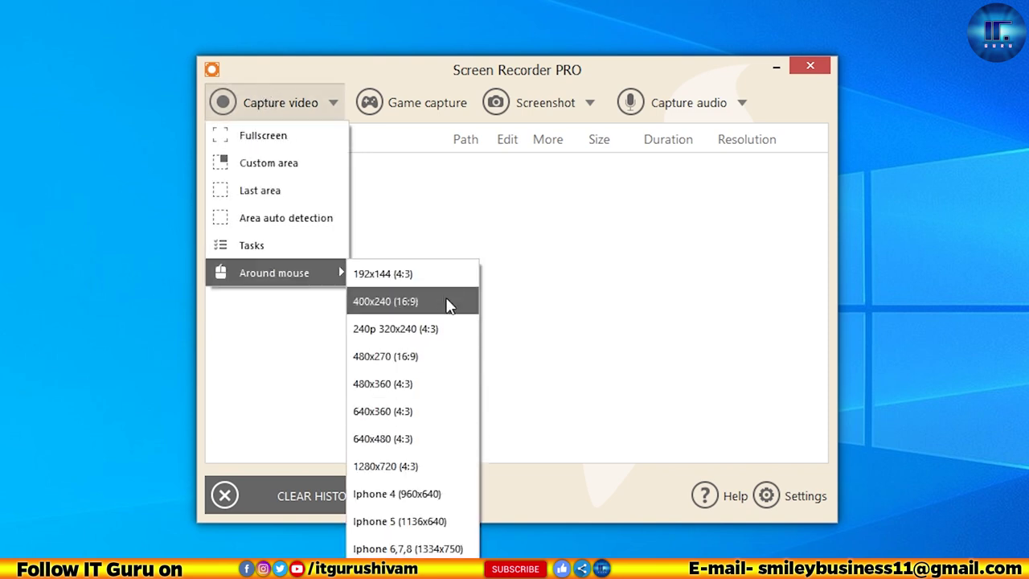
click(422, 275)
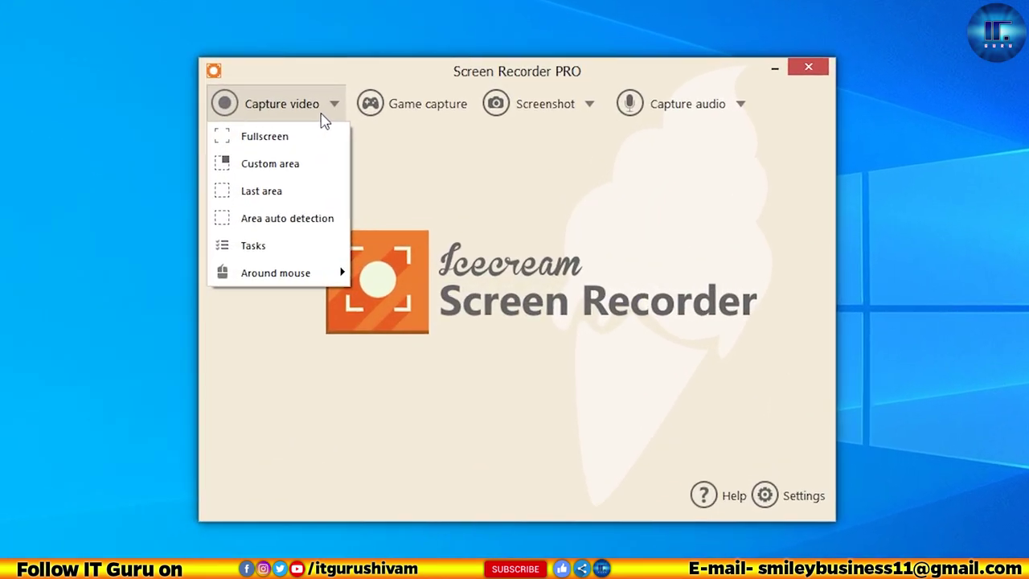
Step: Open Game capture mode, dismiss the error dialog and choose 60 FPS as the frame rate
click(413, 119)
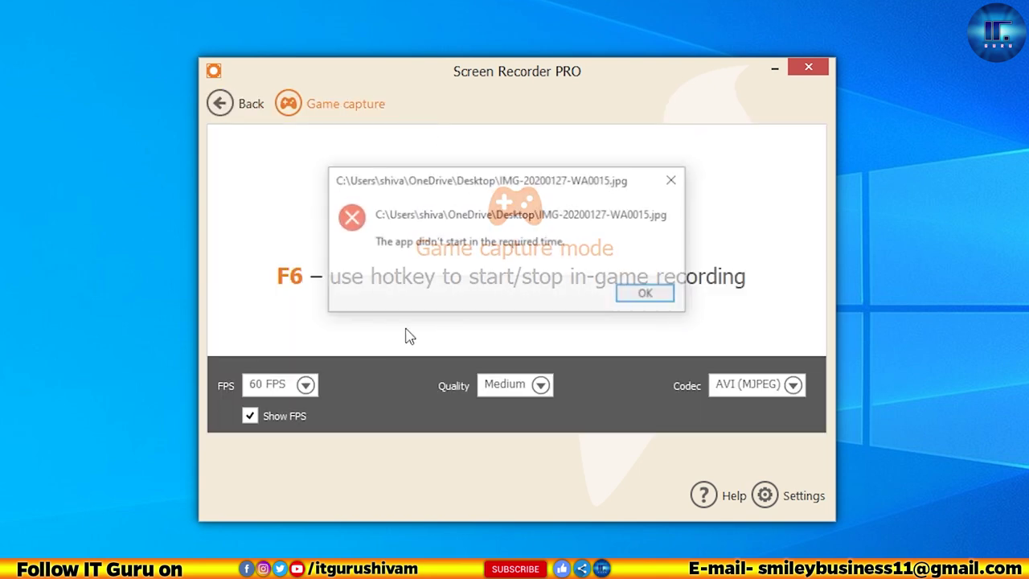
click(632, 295)
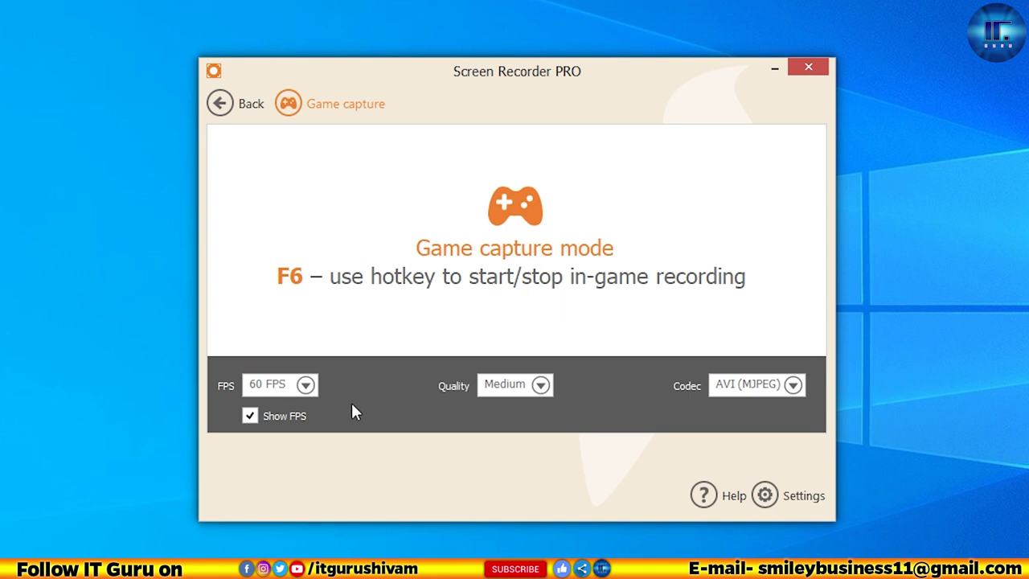
click(305, 385)
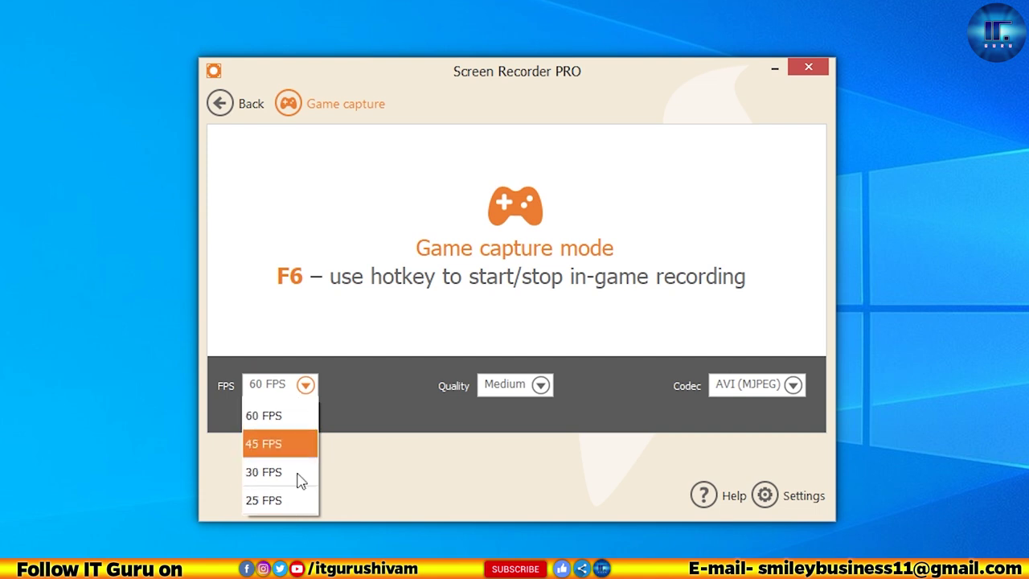
click(274, 416)
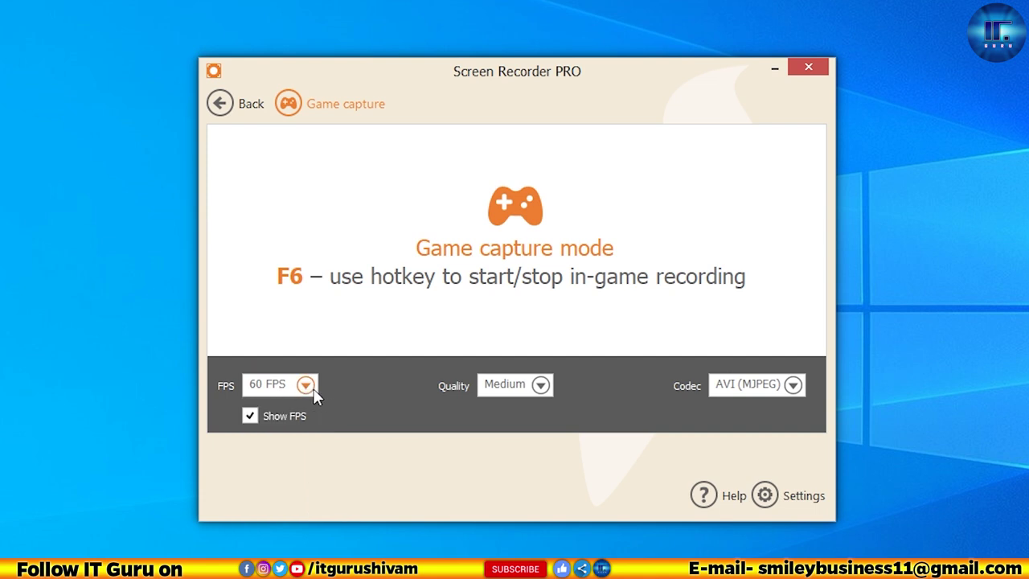
Step: Choose Medium quality and the AVI (MJPEG) codec for game capture
click(524, 392)
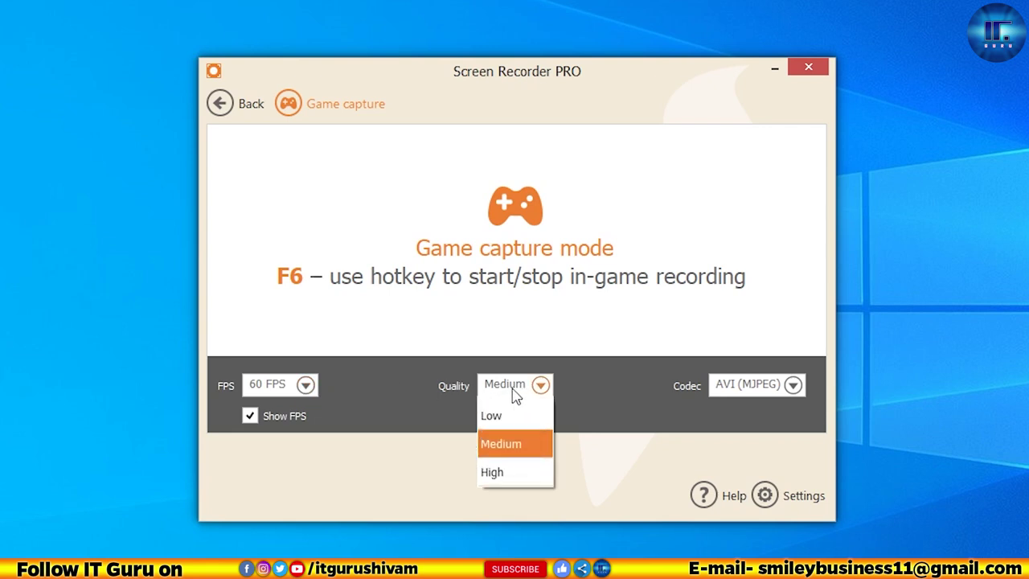
click(520, 450)
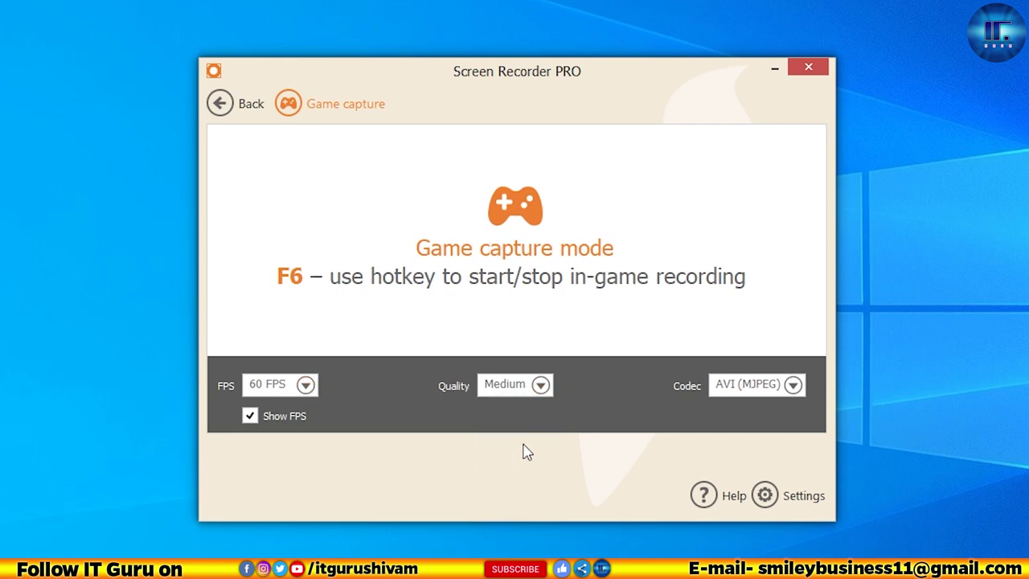
click(728, 391)
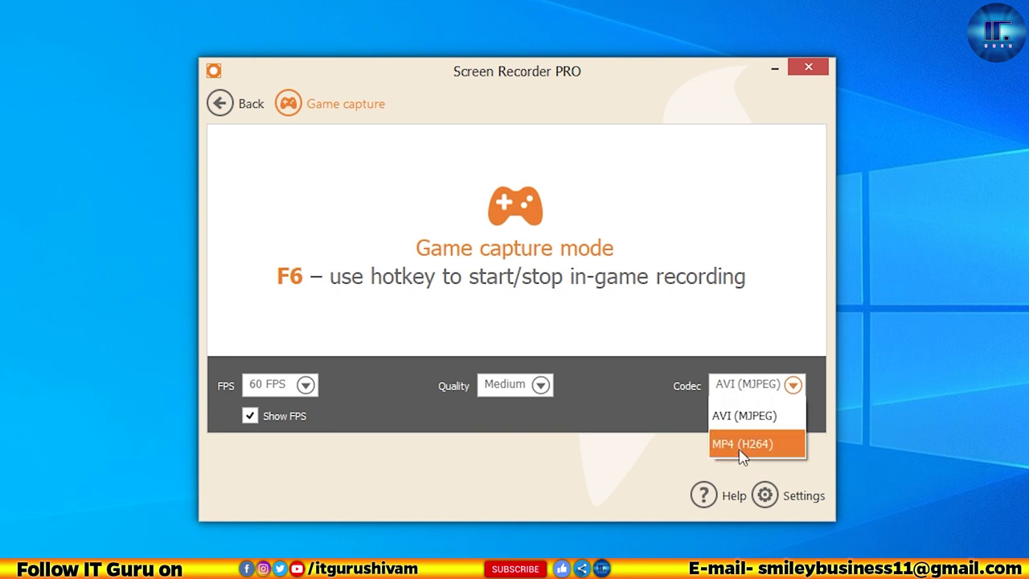
click(777, 412)
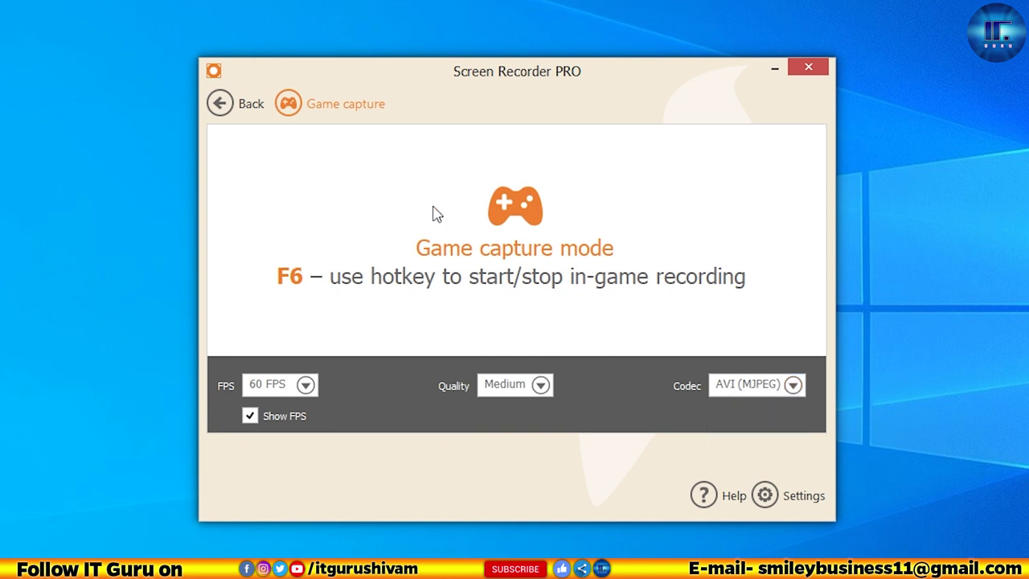
Step: Leave Game capture mode for the main view and open a fullscreen screenshot capture
click(220, 104)
click(225, 105)
click(229, 112)
click(591, 109)
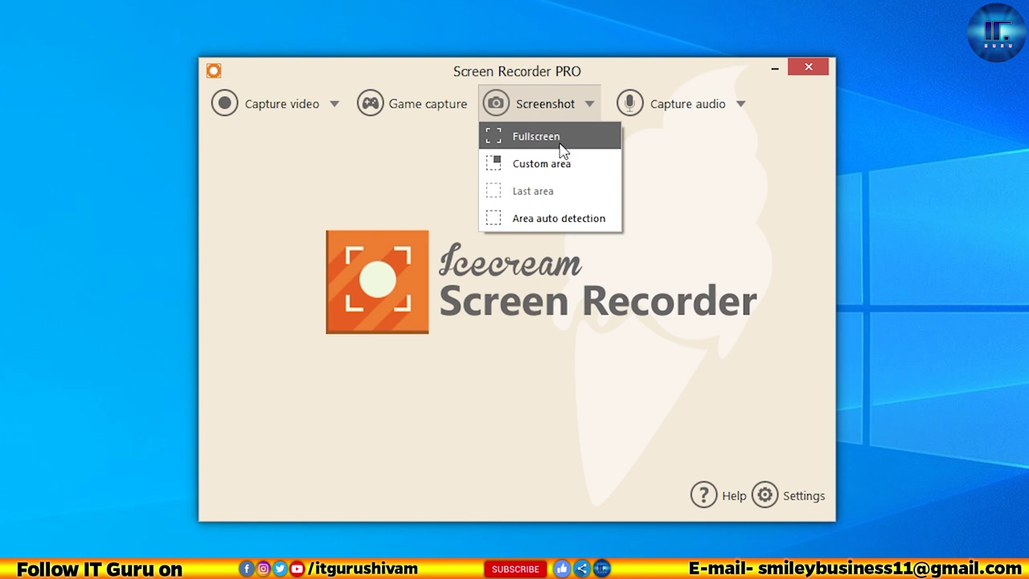
click(560, 147)
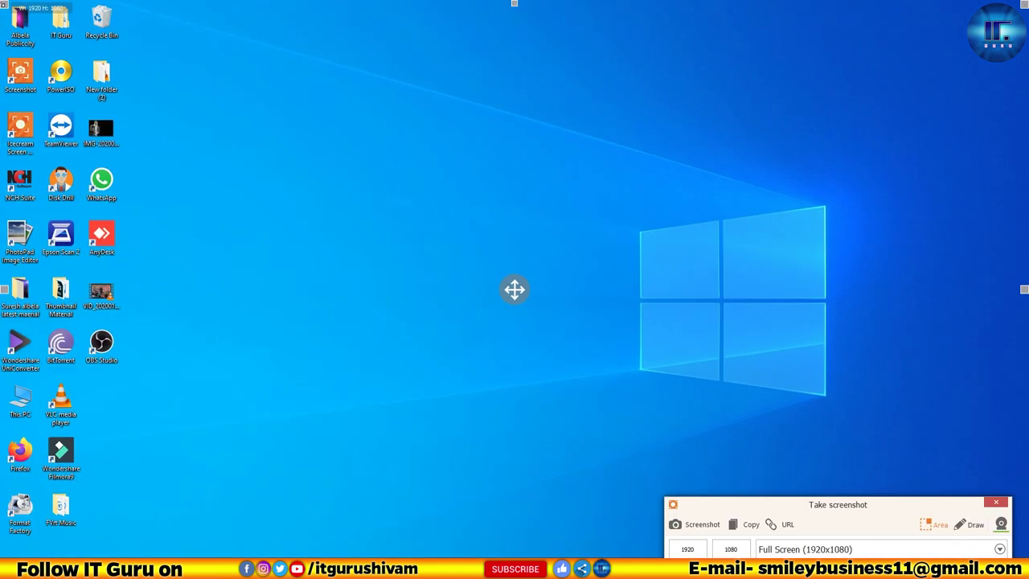
Step: Try resizing and moving the fullscreen screenshot area, and close the Take screenshot window
mouse_move(3, 4)
mouse_down()
mouse_move(177, 145)
mouse_move(45, 37)
mouse_move(70, 68)
mouse_move(361, 277)
mouse_move(433, 206)
mouse_move(387, 4)
mouse_move(6, 4)
mouse_move(456, 307)
mouse_move(161, 92)
mouse_move(2, 3)
mouse_up()
drag(2, 4, 4, 5)
mouse_move(1025, 3)
mouse_down()
mouse_move(976, 34)
mouse_move(1026, 2)
mouse_up()
drag(530, 262, 201, 424)
drag(615, 274, 1028, 1)
click(995, 502)
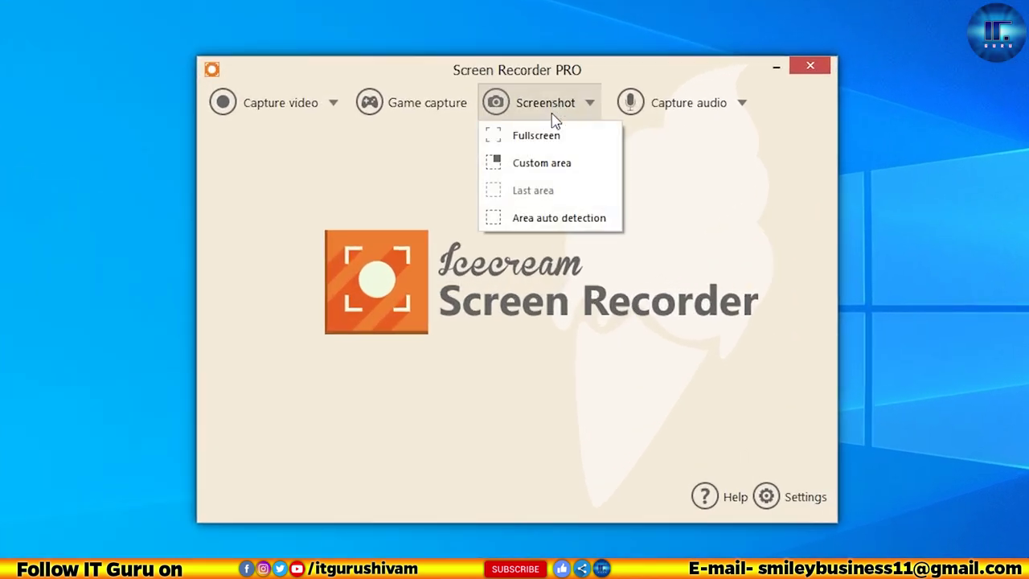
Step: Examine the available screenshot modes and the audio capture bitrate options
mouse_move(271, 126)
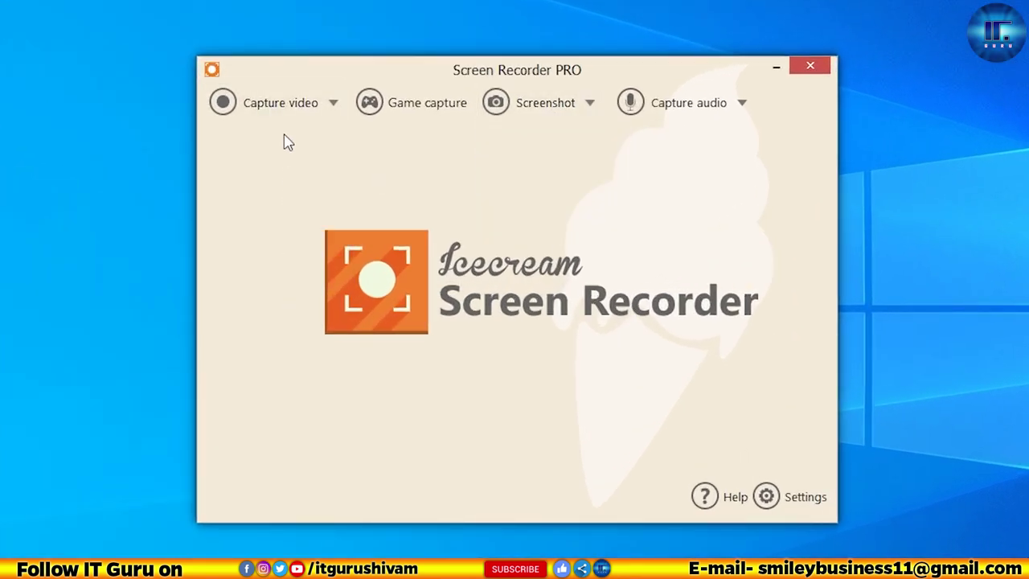
mouse_move(552, 116)
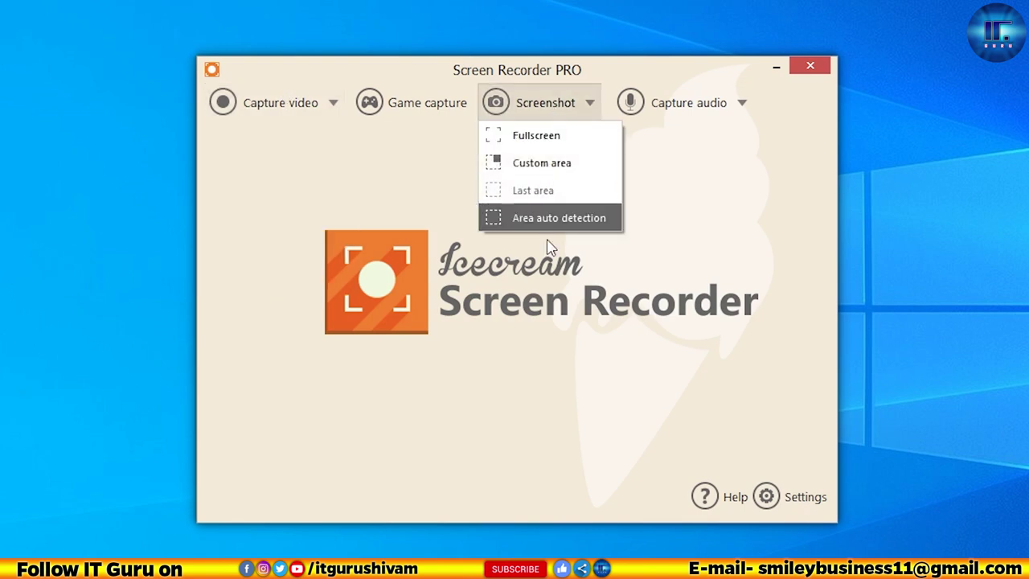
mouse_move(712, 117)
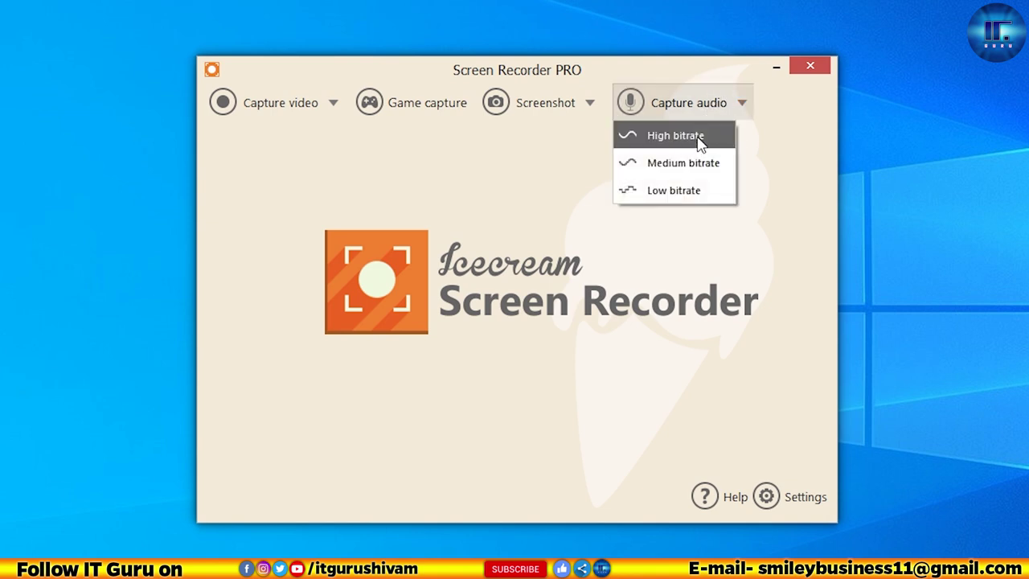
click(687, 209)
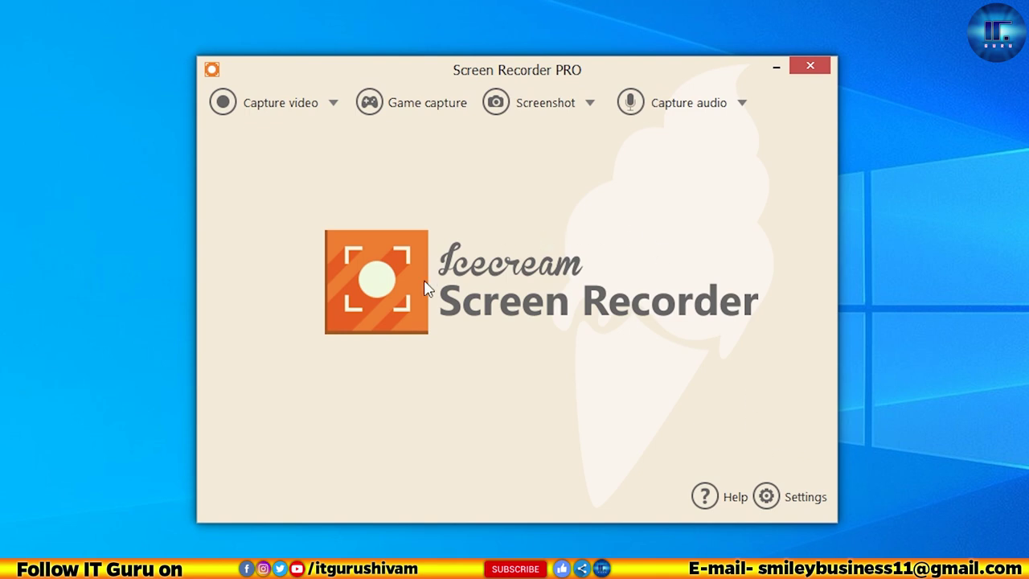
Step: Open the System settings and review the screenshot format and language choices
click(793, 498)
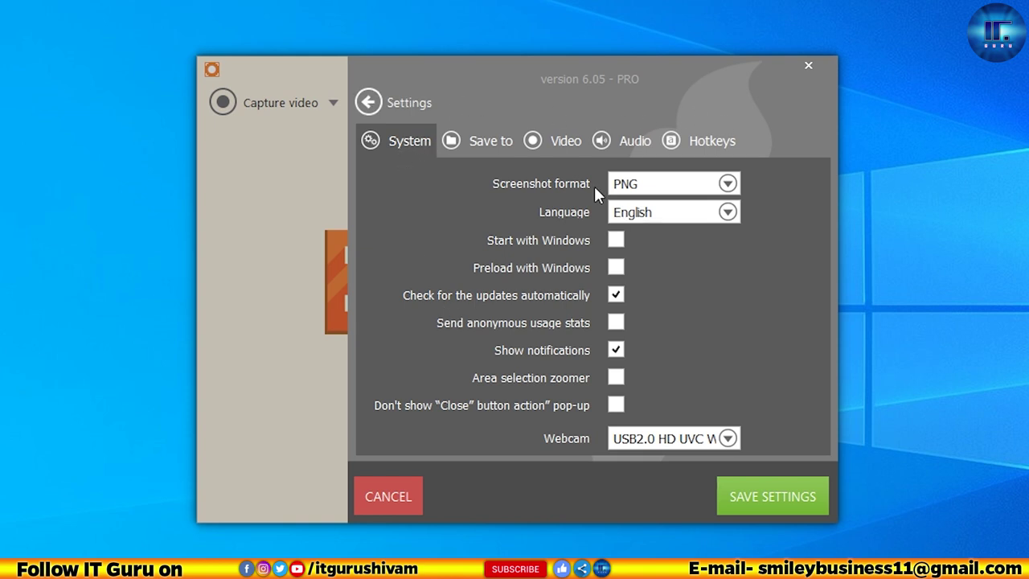
click(705, 193)
click(699, 194)
click(644, 217)
click(650, 222)
Step: Try the Preload with Windows and Area selection zoomer options in the System settings
click(617, 270)
click(616, 270)
click(618, 378)
Step: Choose the USB2.0 HD UVC camera as the webcam in the System settings
click(677, 443)
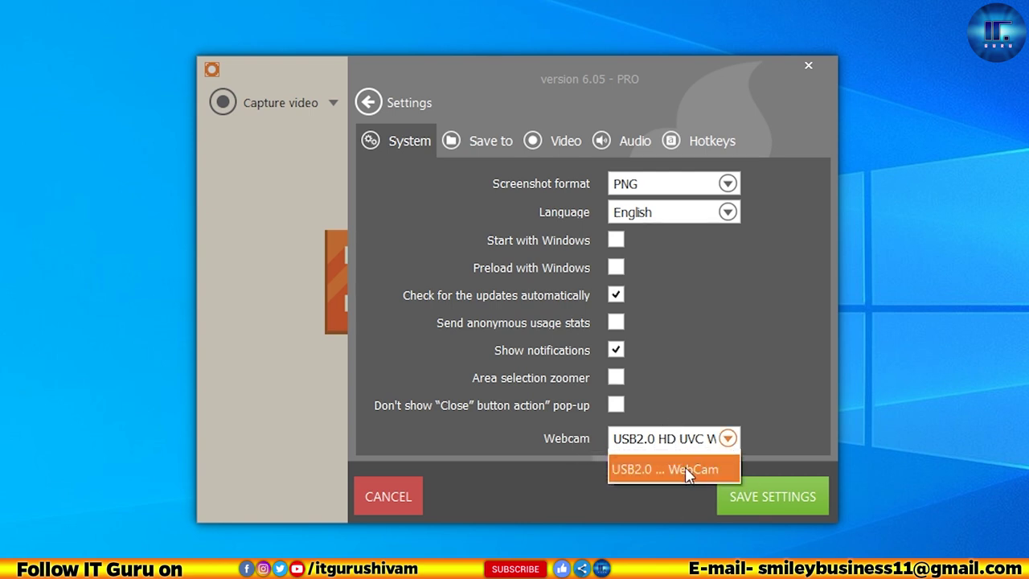
click(687, 471)
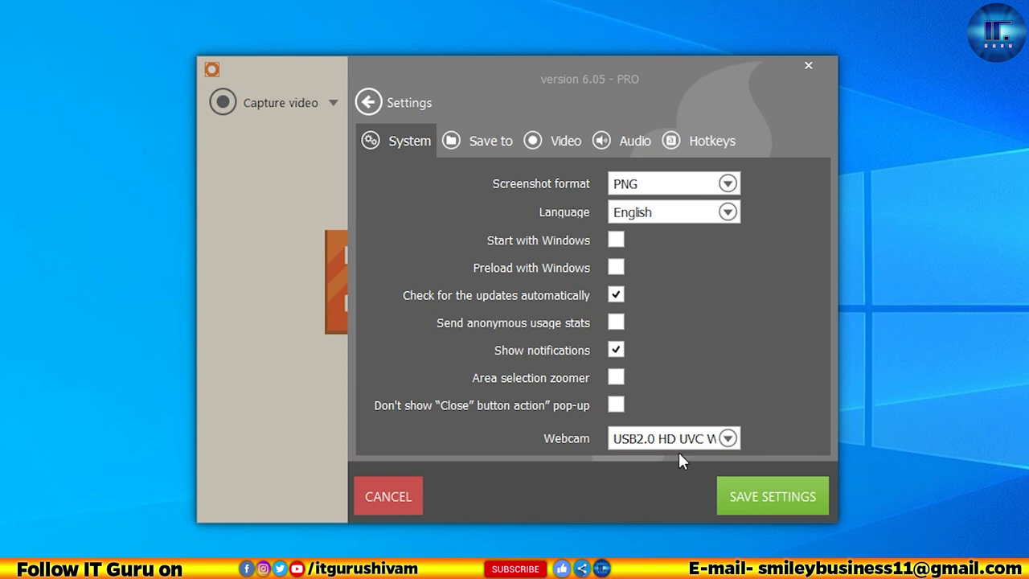
click(680, 444)
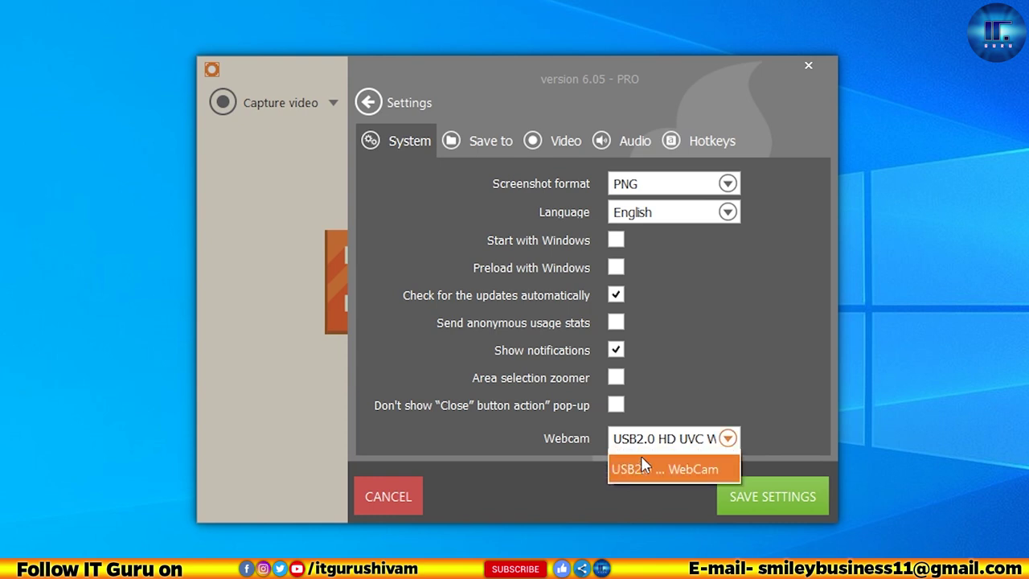
click(640, 467)
Step: Examine the save location settings and browse the destination folders for videos and screenshots without changing them
click(473, 143)
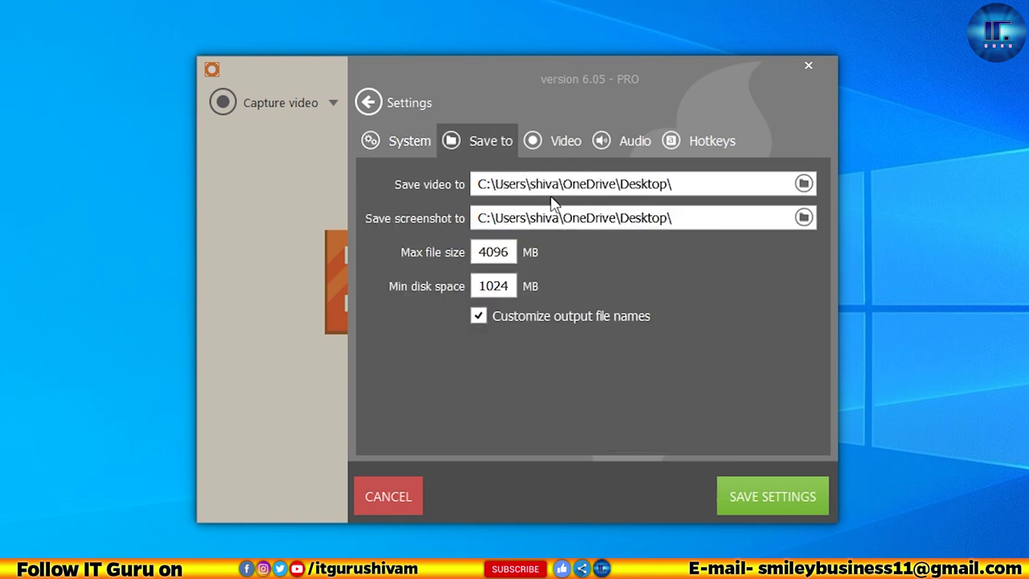
click(730, 186)
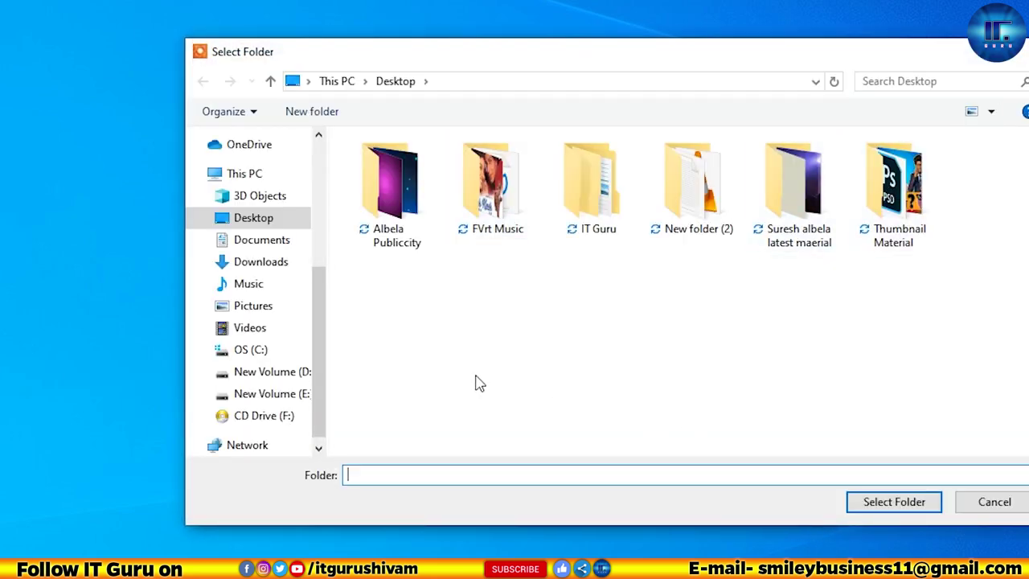
click(1015, 508)
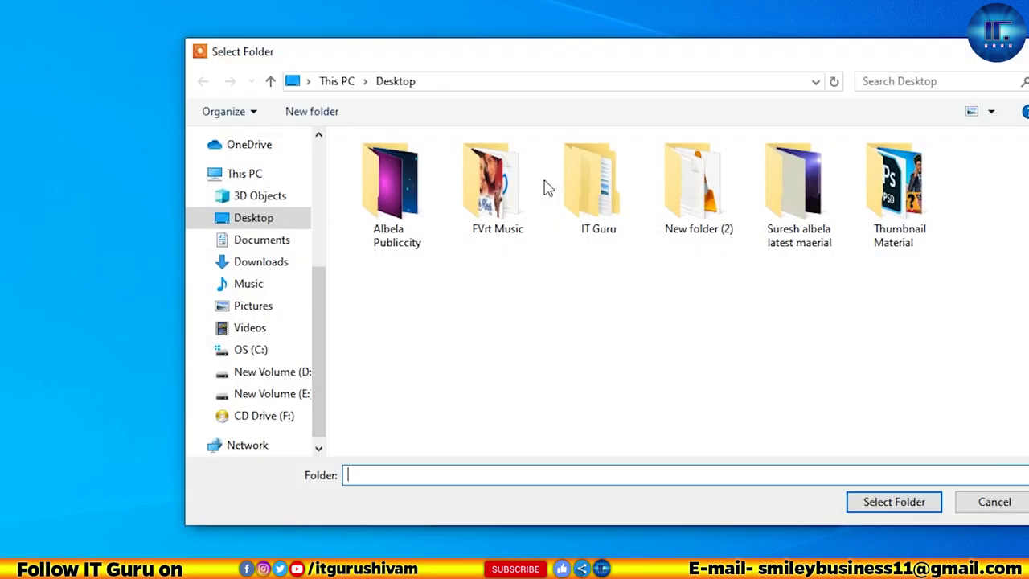
click(989, 500)
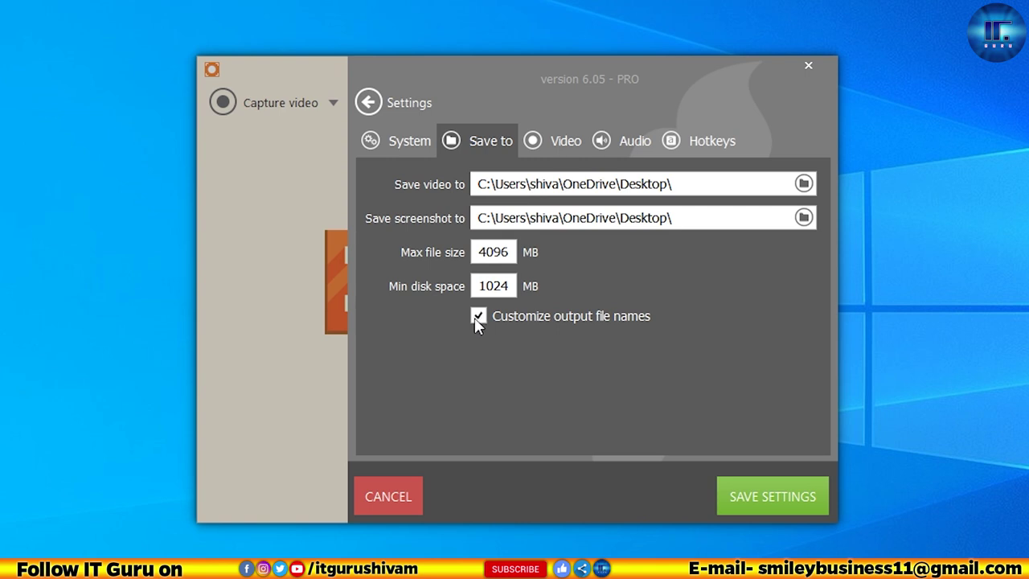
Step: Open the Video settings and review the available video formats and quality levels
click(553, 137)
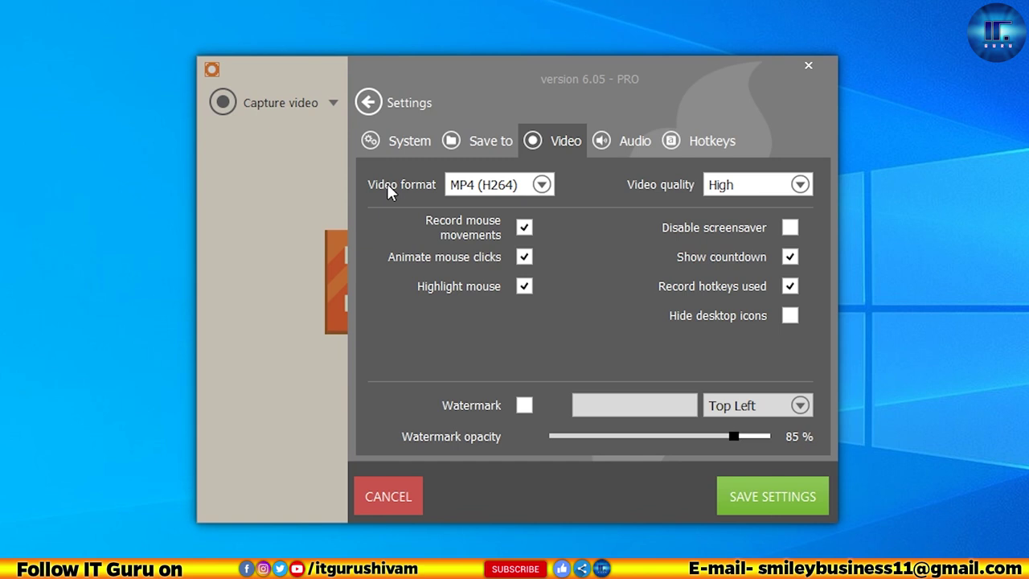
click(542, 185)
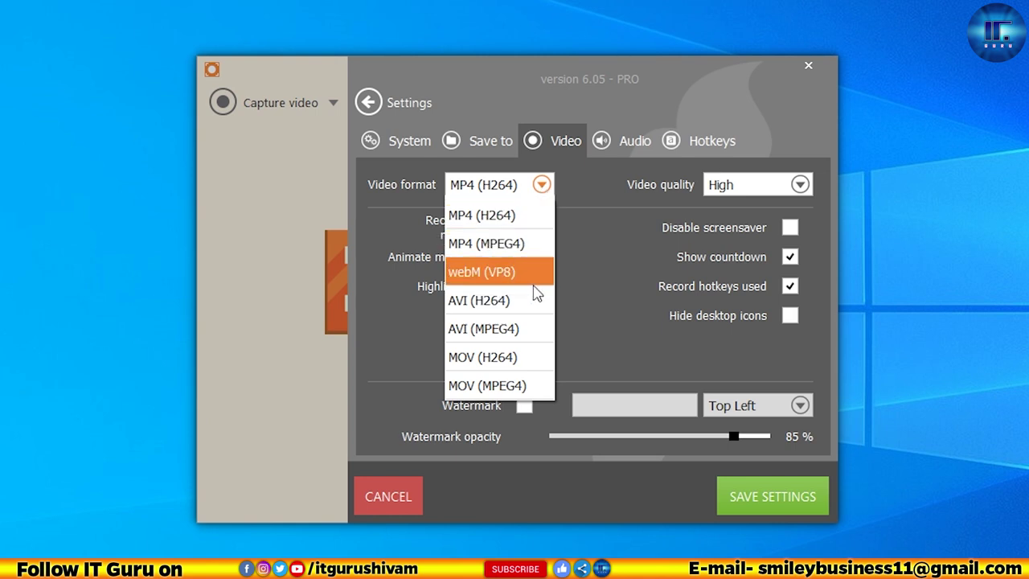
click(489, 191)
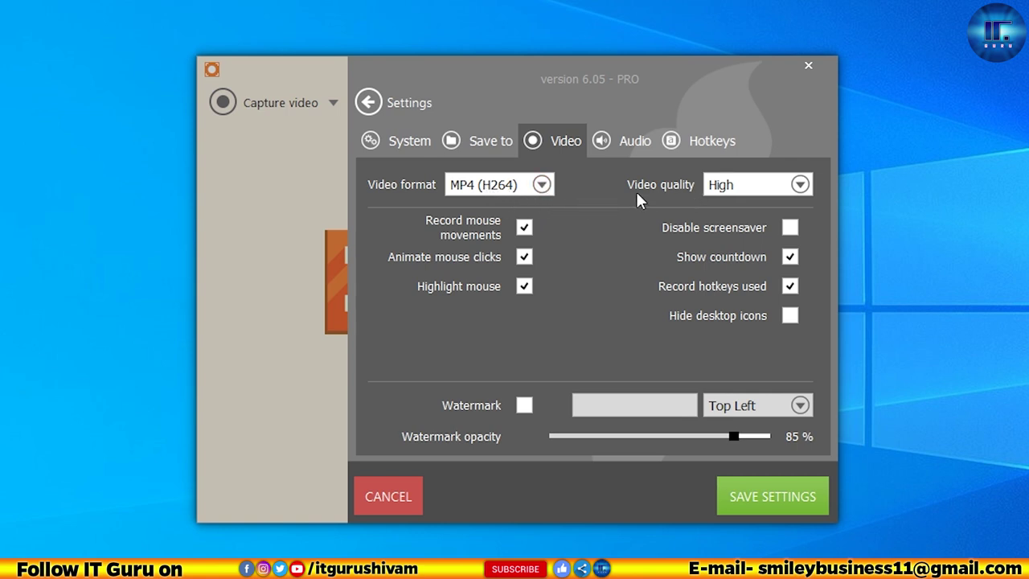
click(755, 187)
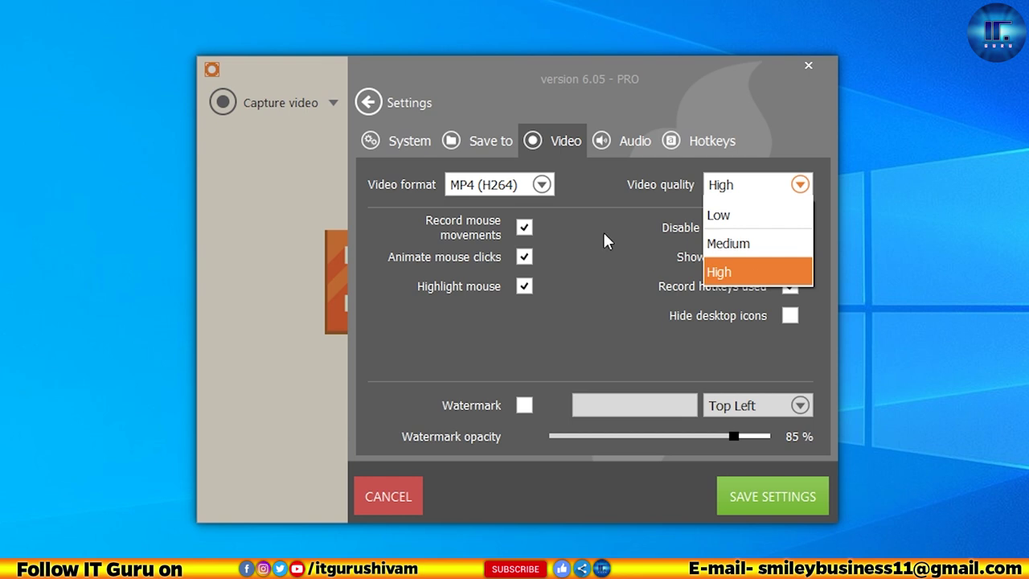
click(627, 230)
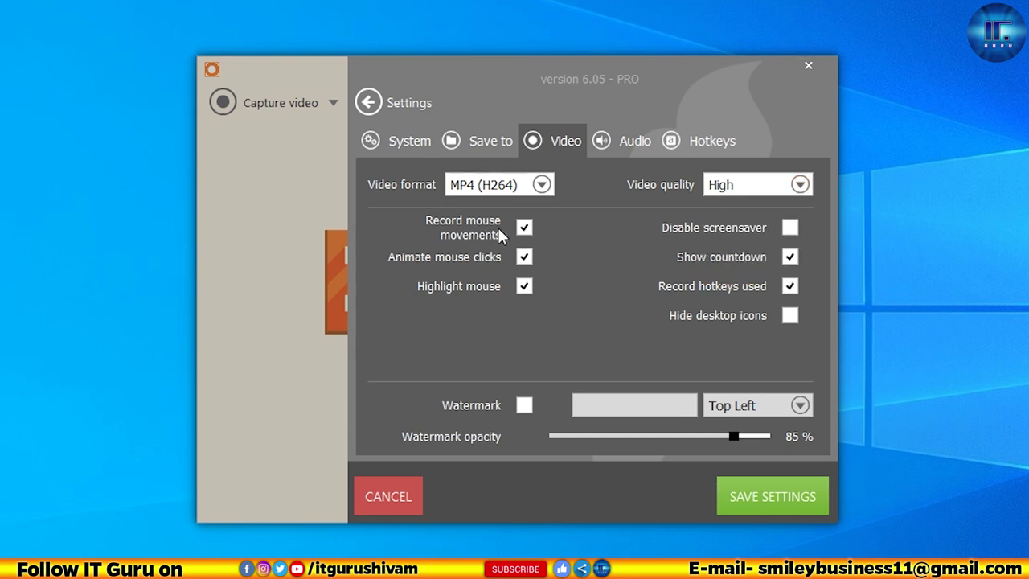